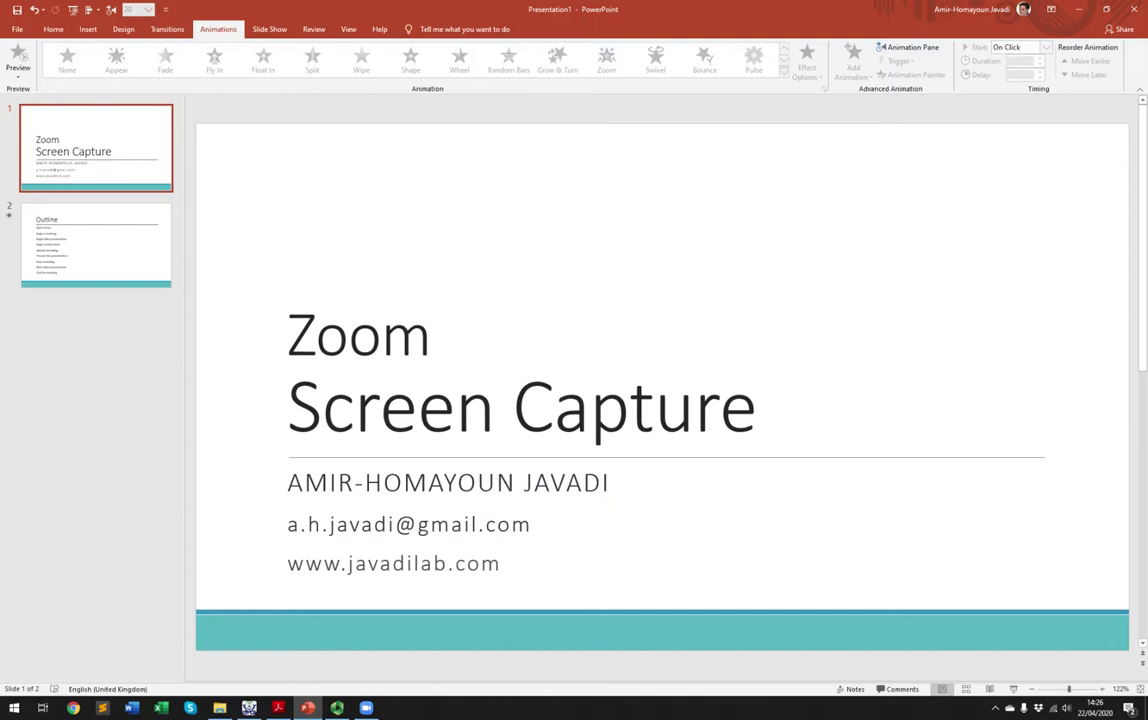
# Step: Sign in to the Zoom desktop client by entering the account password
pyautogui.hotkey('alt', 'Tab')
pyautogui.hotkey('alt', 'Tab')
pyautogui.hotkey('alt', 'Tab')
pyautogui.hotkey('alt', 'Tab')
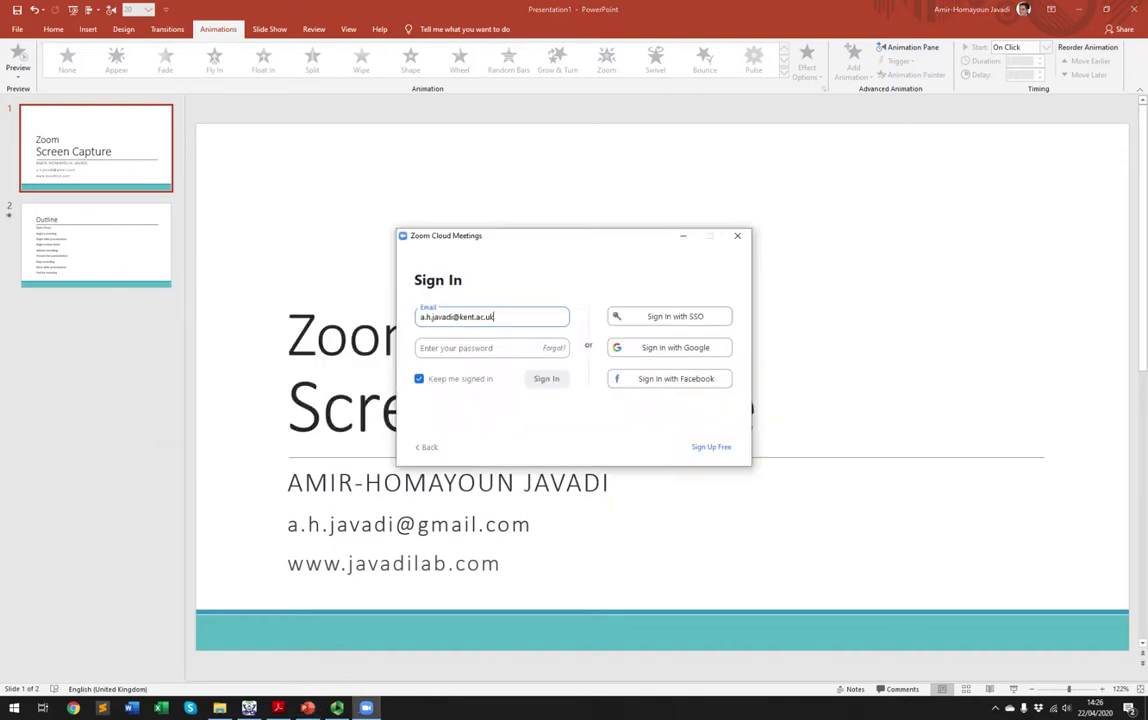
pyautogui.click(490, 347)
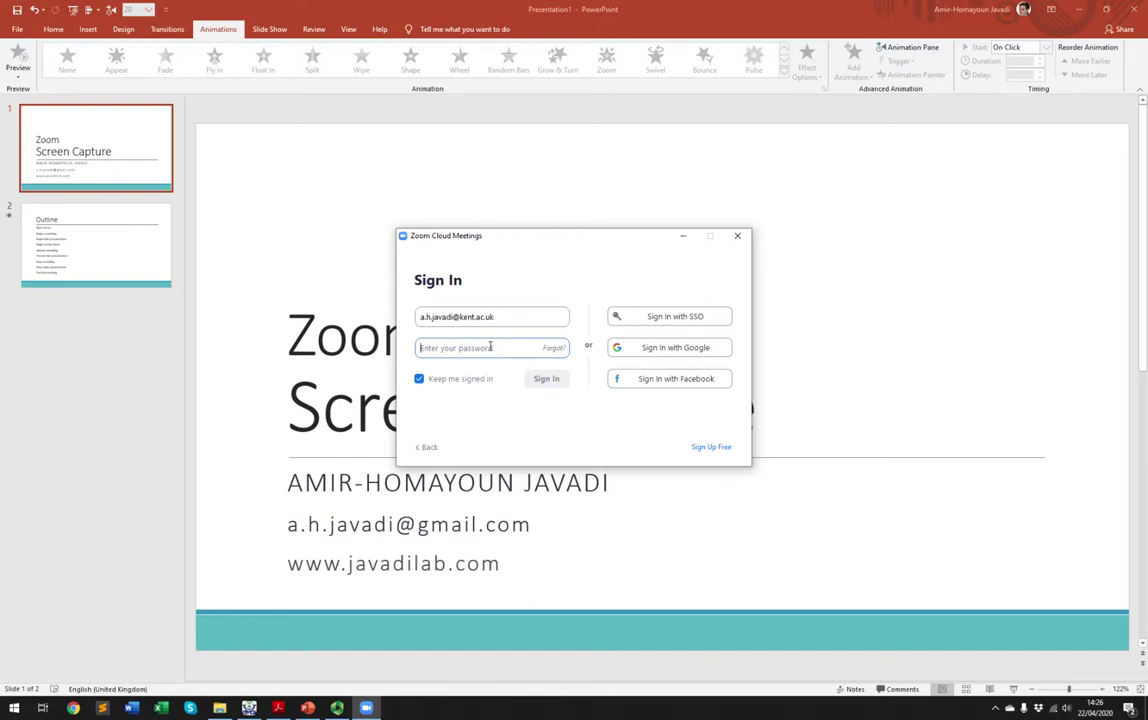
pyautogui.write('••••')
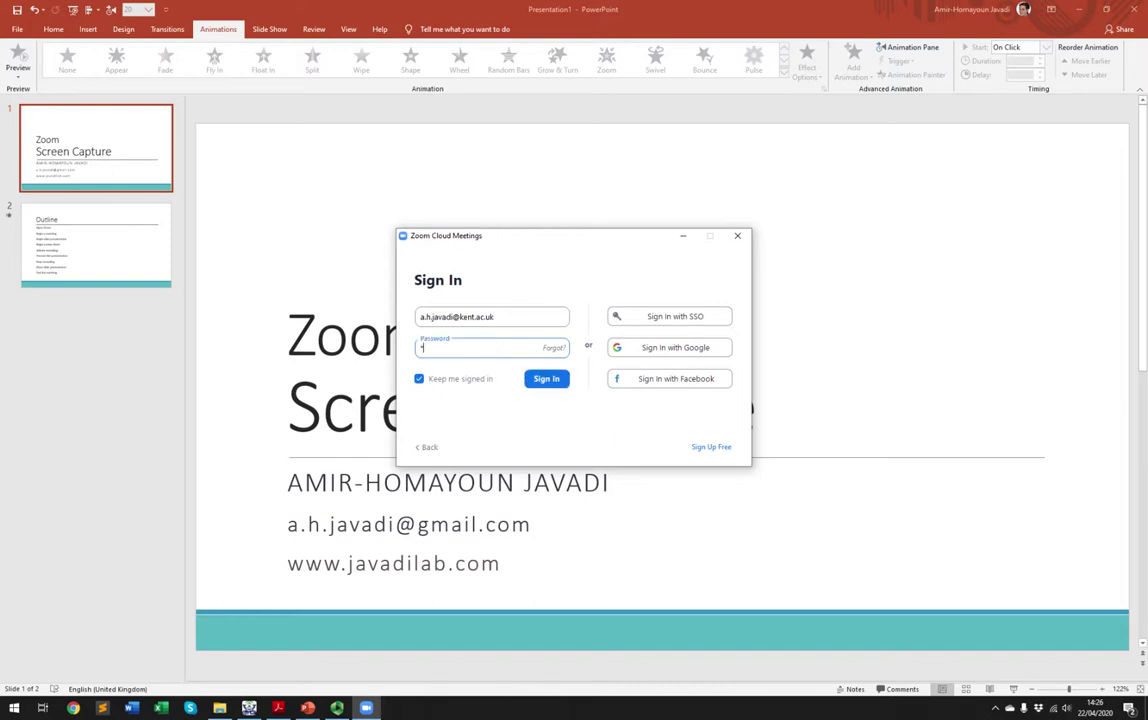
pyautogui.press('BackSpace')
pyautogui.press('BackSpace')
pyautogui.press('BackSpace')
pyautogui.press('BackSpace')
pyautogui.write('•••••••••••••')
pyautogui.press('Return')
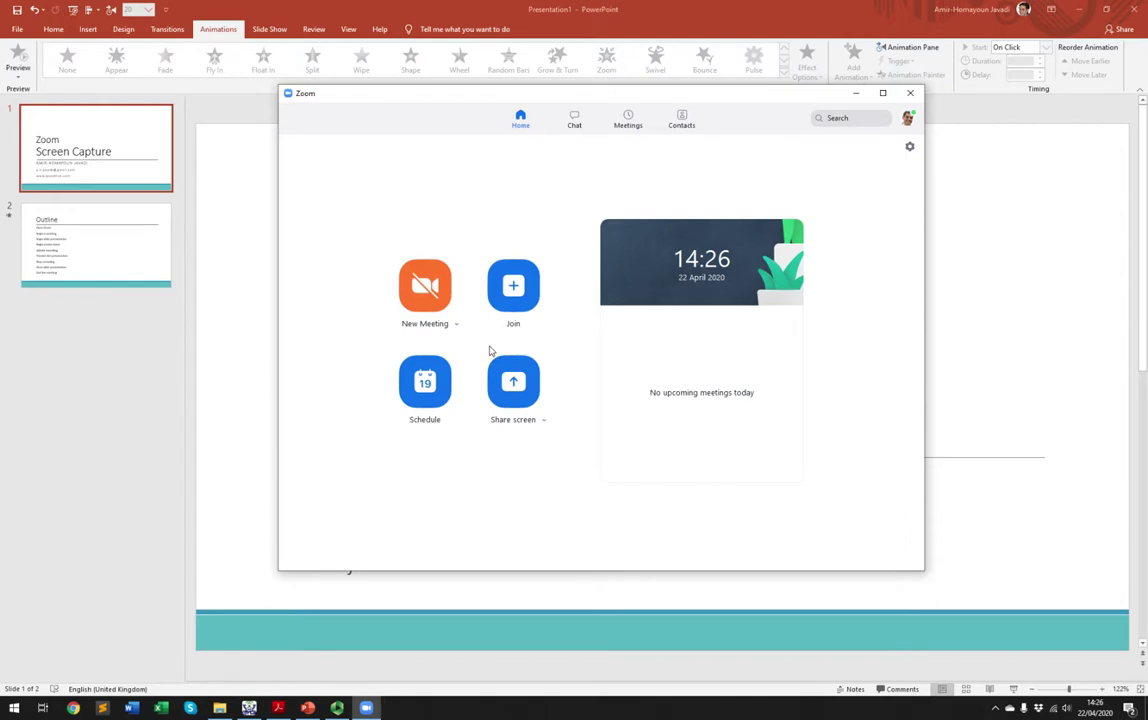
# Step: Start a New Meeting from the Zoom Home tab with computer audio connected
pyautogui.click(447, 284)
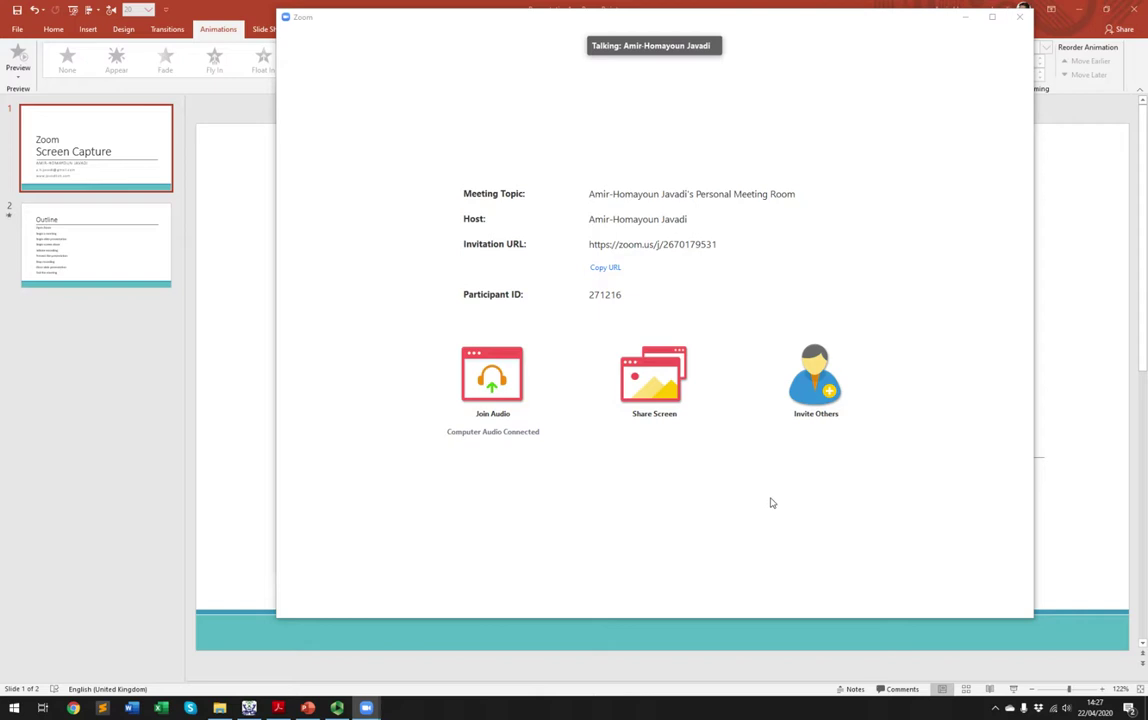
# Step: Bring the PowerPoint title slide in front of the Zoom meeting window
pyautogui.moveTo(768, 504)
pyautogui.moveTo(648, 390)
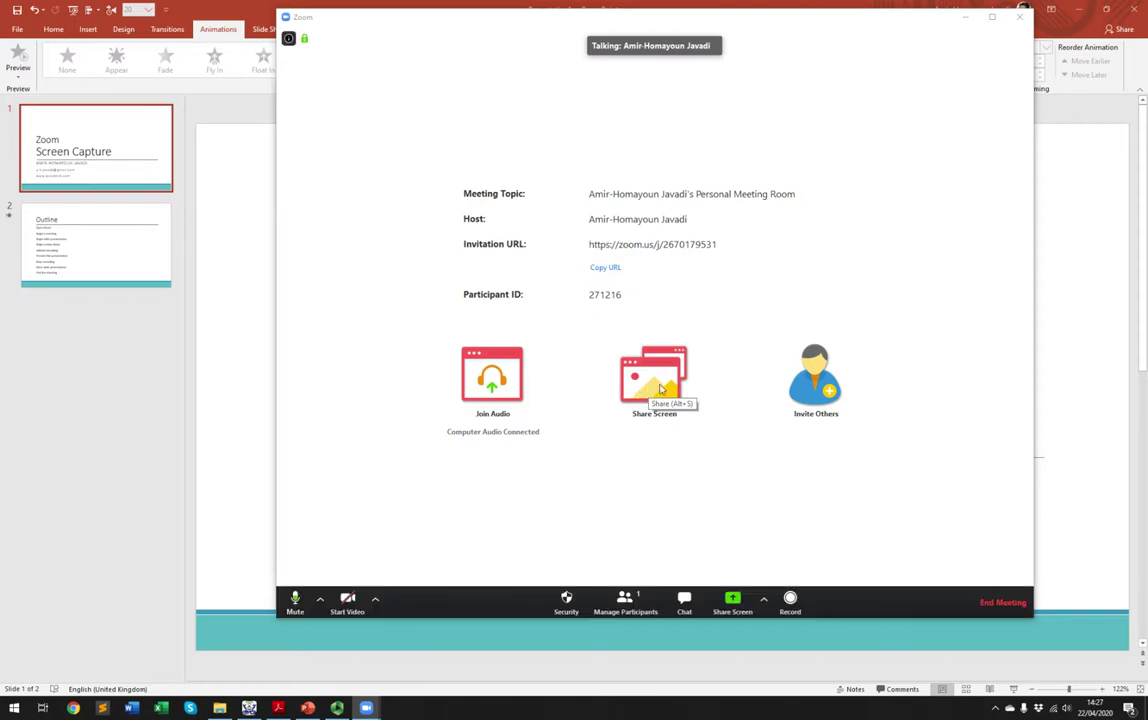
pyautogui.click(152, 152)
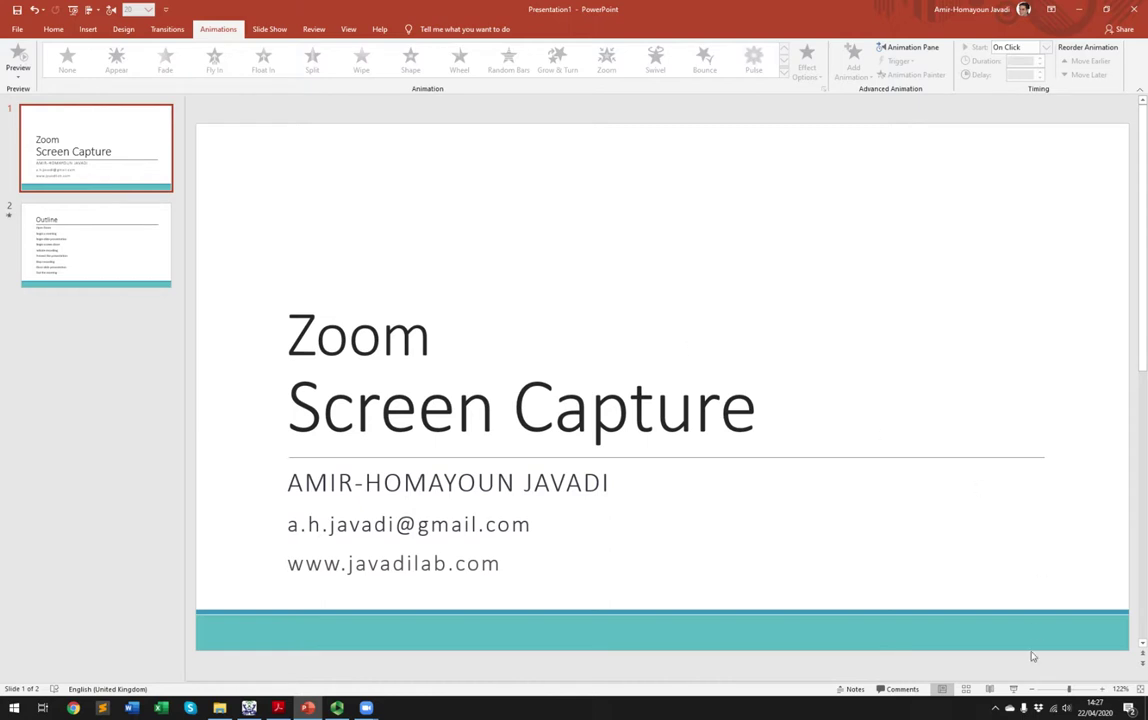
# Step: Run the presentation full screen from slide 1, then return to the Zoom meeting window
pyautogui.click(1014, 690)
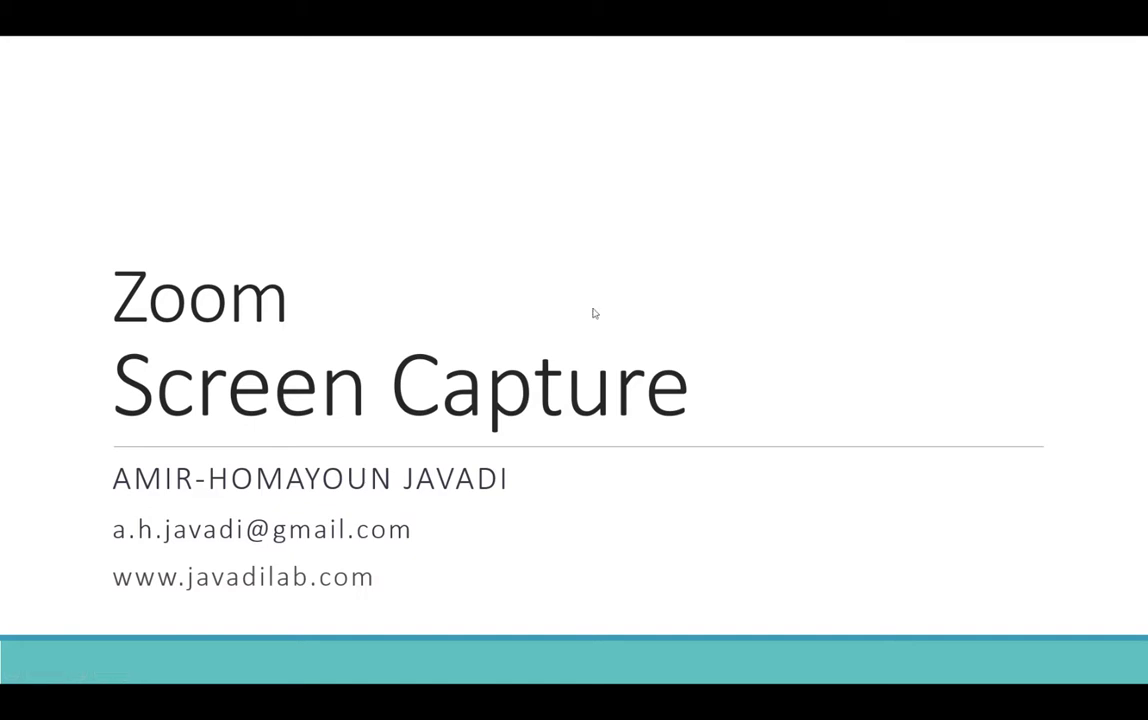
pyautogui.hotkey('alt', 'Tab')
pyautogui.hotkey('alt', 'Tab')
pyautogui.hotkey('alt', 'Tab')
pyautogui.hotkey('alt', 'Tab')
pyautogui.hotkey('alt', 'Tab')
pyautogui.hotkey('alt', 'Tab')
pyautogui.hotkey('alt', 'Tab')
pyautogui.hotkey('alt', 'Tab')
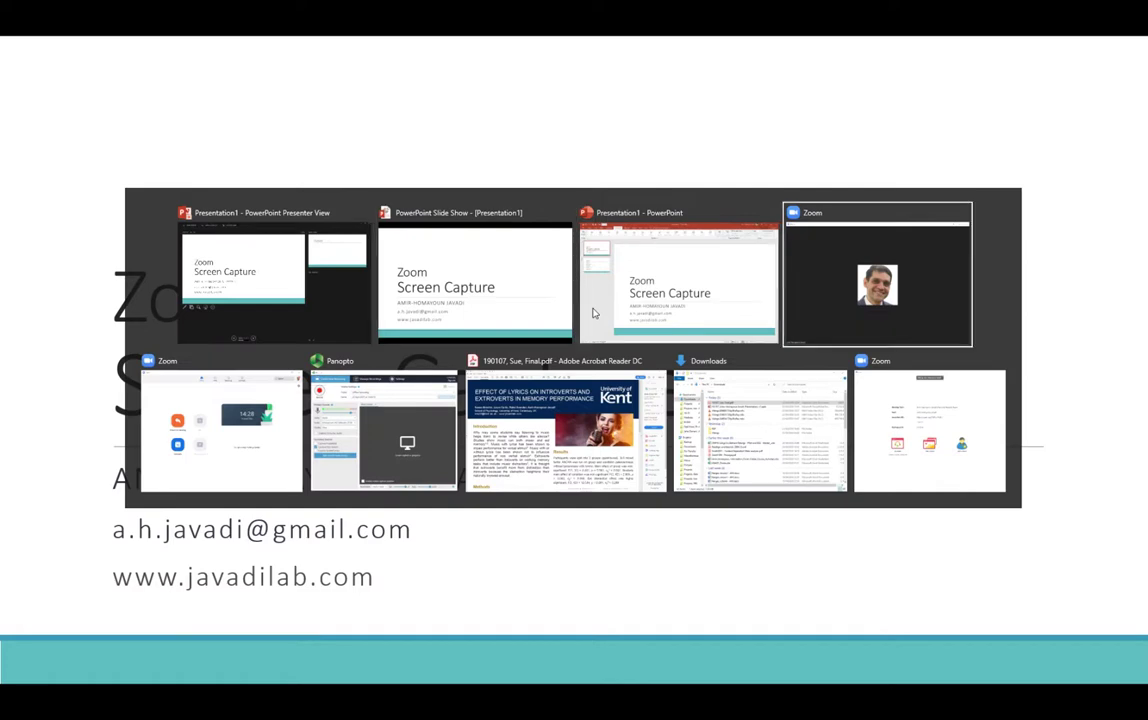
pyautogui.hotkey('alt', 'Tab')
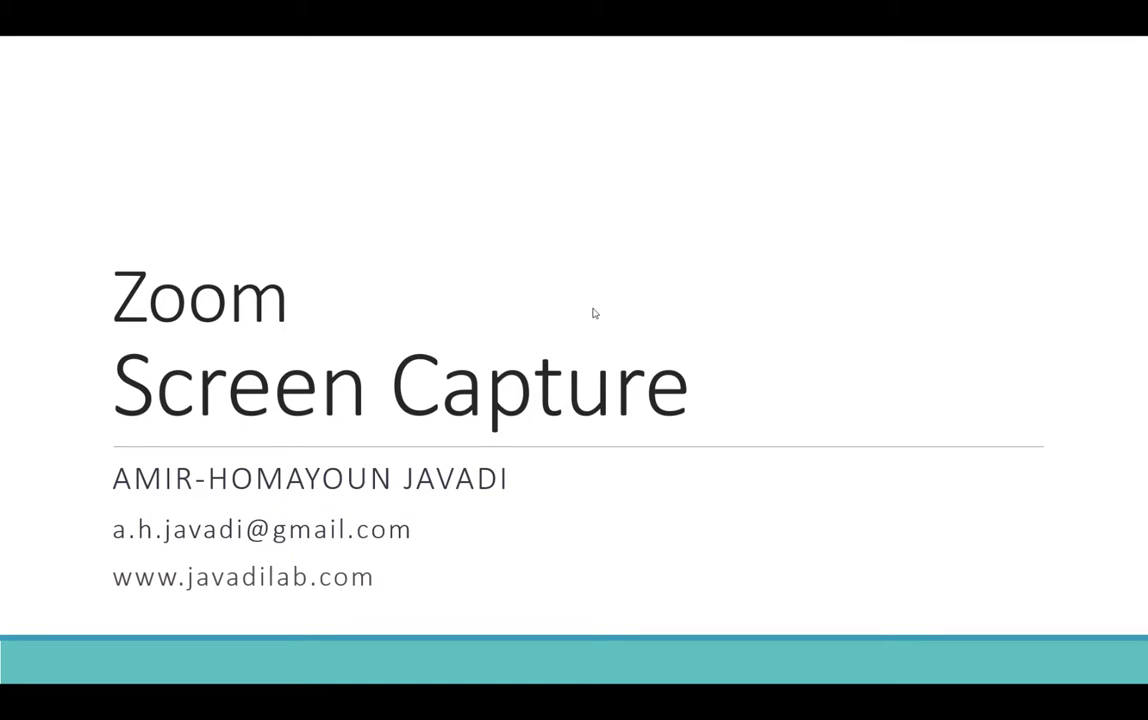
pyautogui.hotkey('alt', 'Tab')
pyautogui.hotkey('alt', 'Tab')
pyautogui.hotkey('alt', 'Tab')
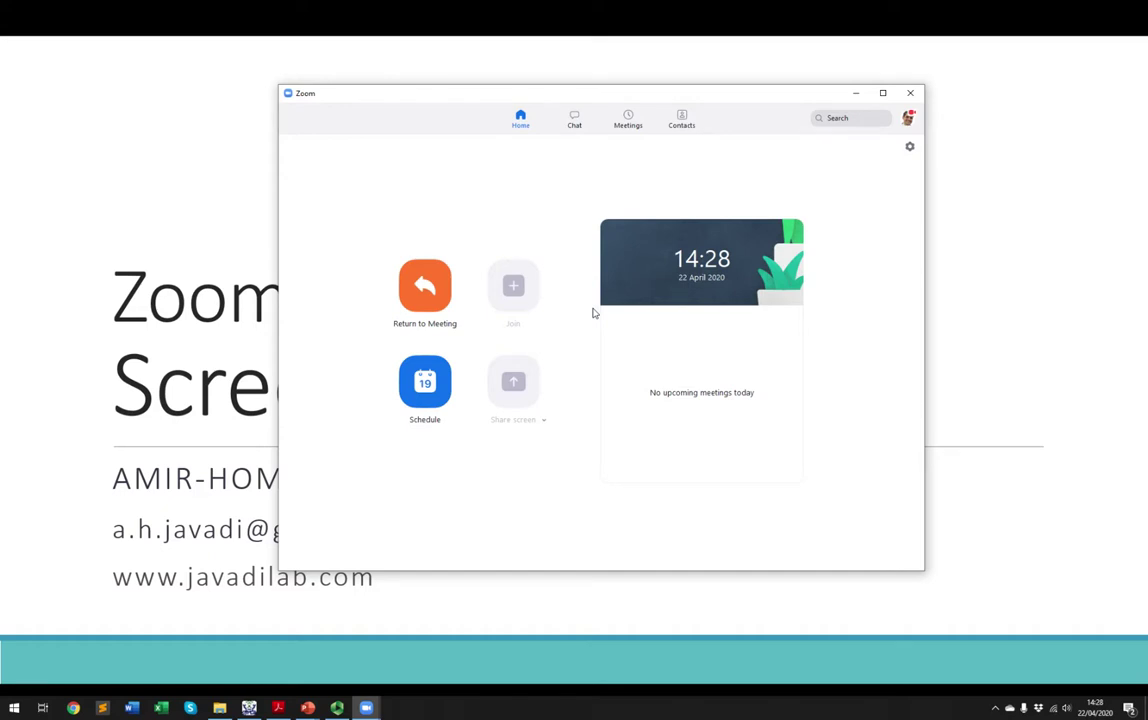
pyautogui.hotkey('alt', 'Tab')
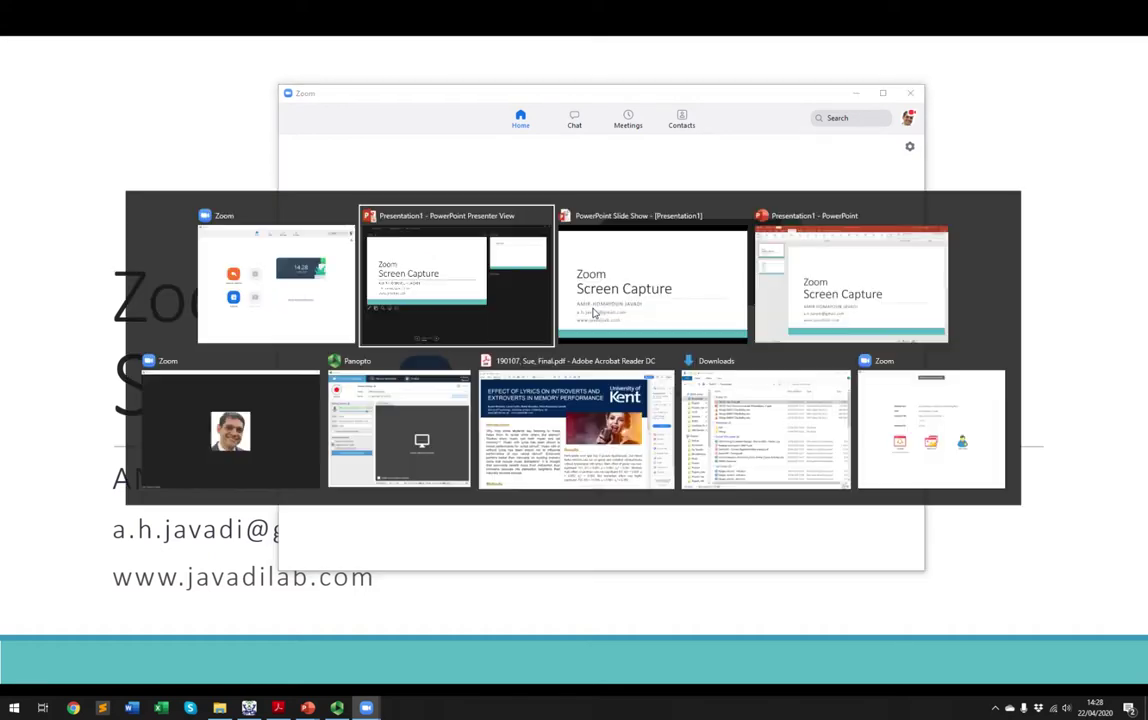
pyautogui.hotkey('alt', 'shift', 'Tab')
pyautogui.hotkey('alt', 'shift', 'Tab')
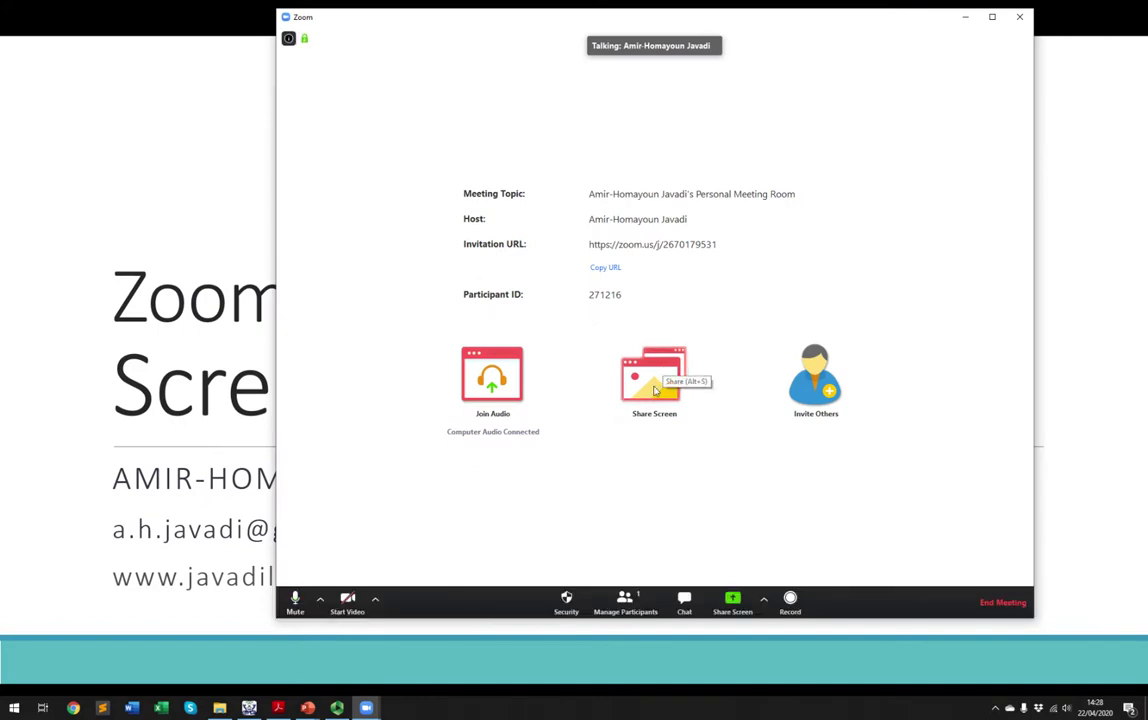
# Step: Open the Share Screen picker from the Zoom meeting window
pyautogui.click(655, 390)
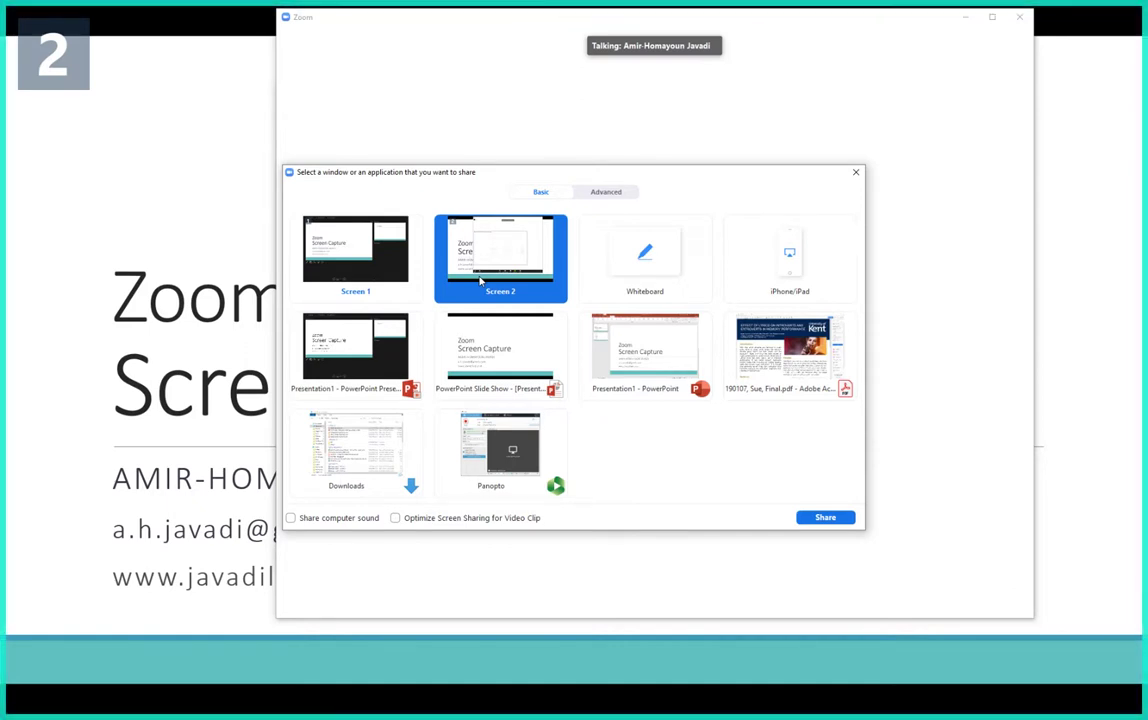
# Step: Share the 'PowerPoint Slide Show - [Presentation1]' window with the meeting
pyautogui.click(500, 355)
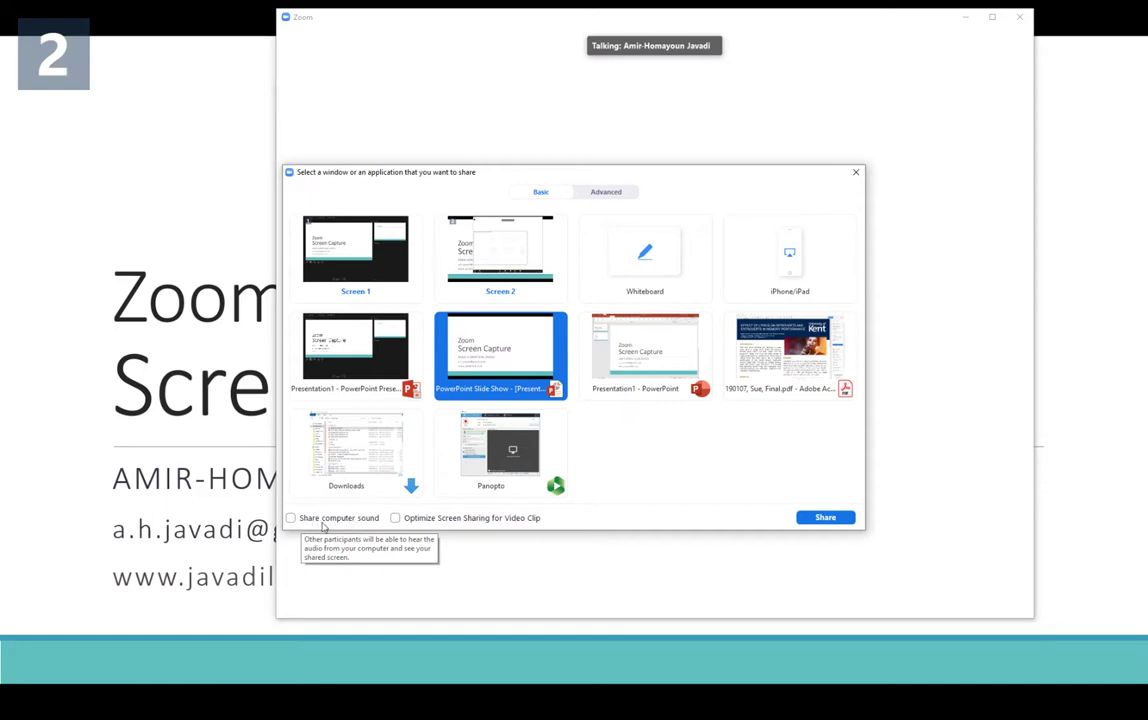
pyautogui.click(824, 518)
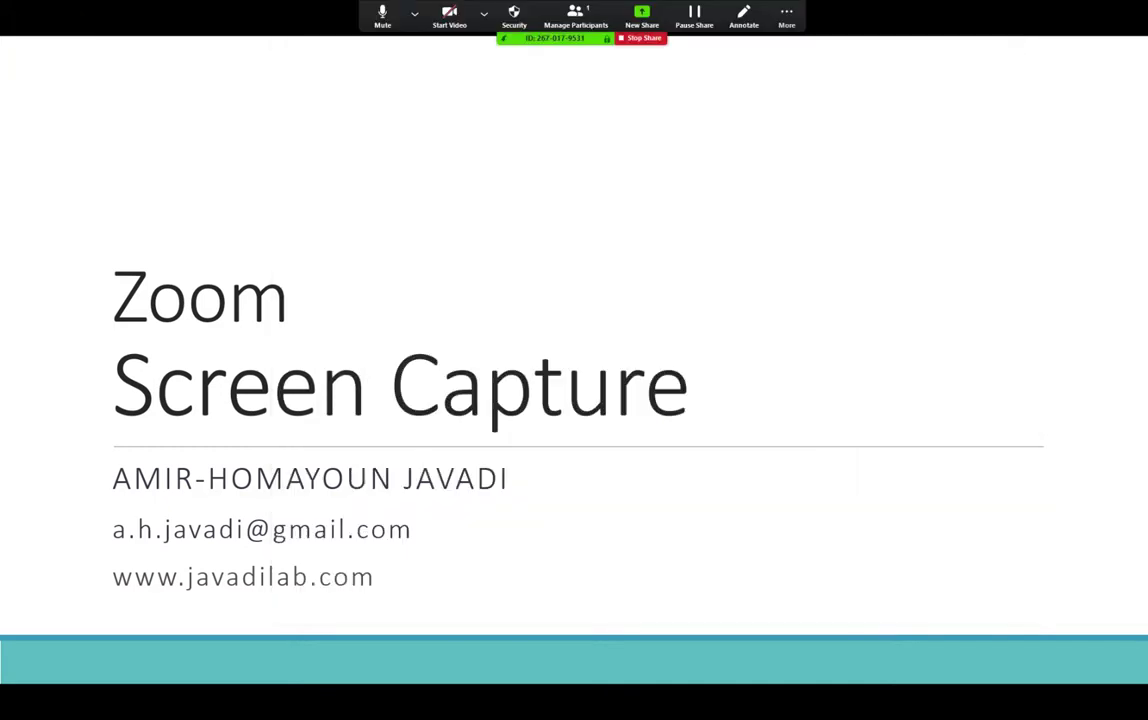
# Step: Look through the share toolbar's audio, camera and More menus
pyautogui.click(414, 13)
pyautogui.click(484, 13)
pyautogui.click(787, 12)
pyautogui.click(484, 13)
pyautogui.click(682, 143)
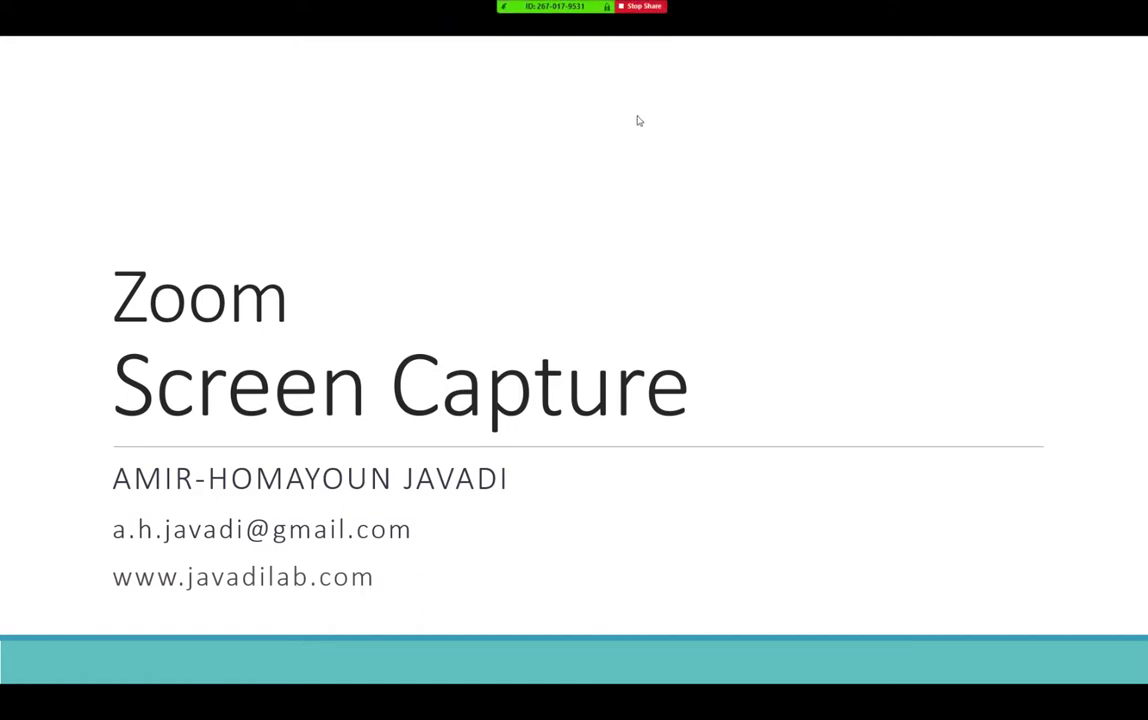
pyautogui.moveTo(703, 22)
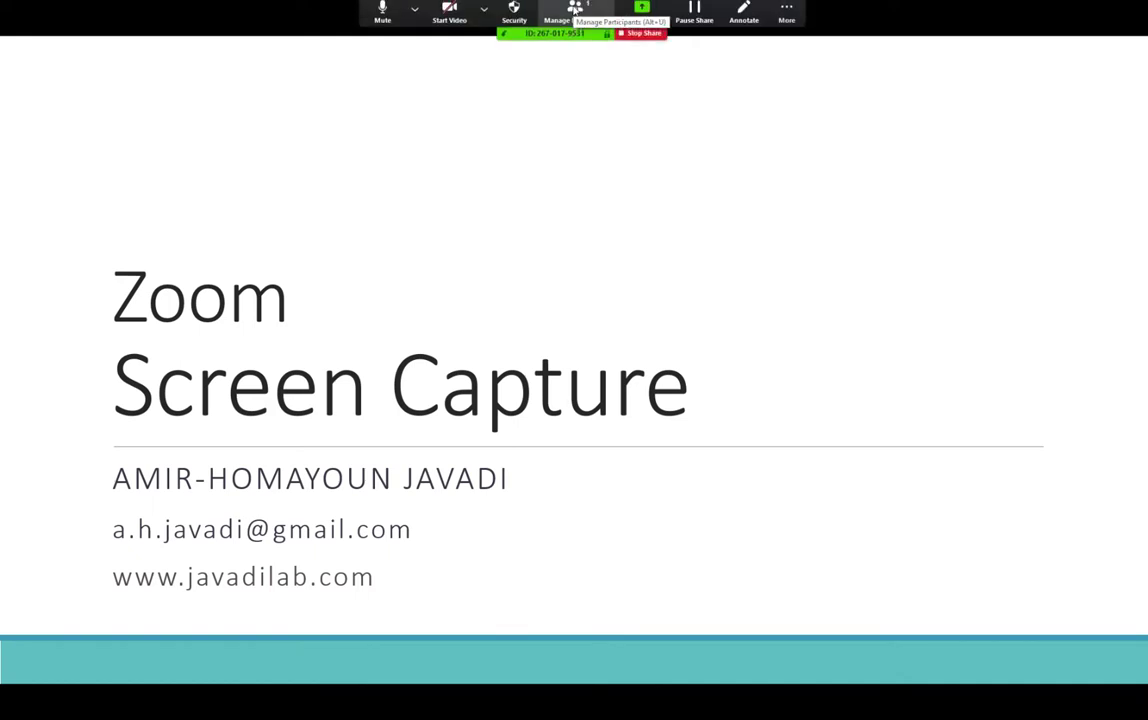
pyautogui.click(786, 15)
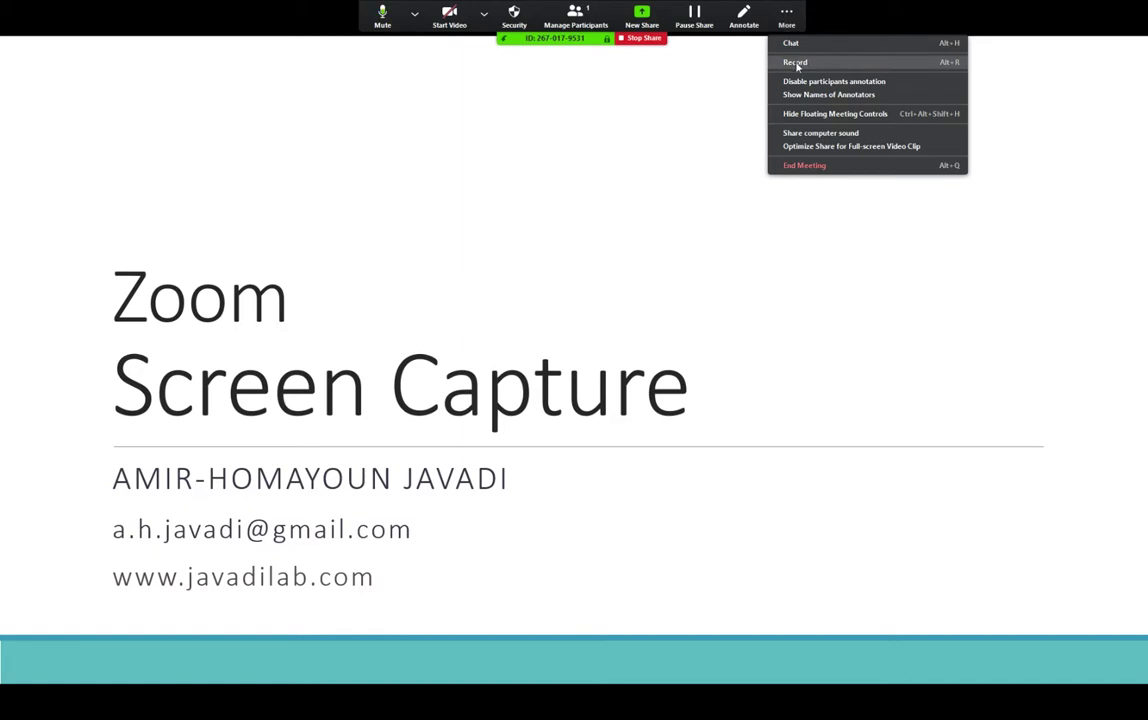
# Step: Start recording the meeting via More > Record on the share toolbar
pyautogui.click(797, 63)
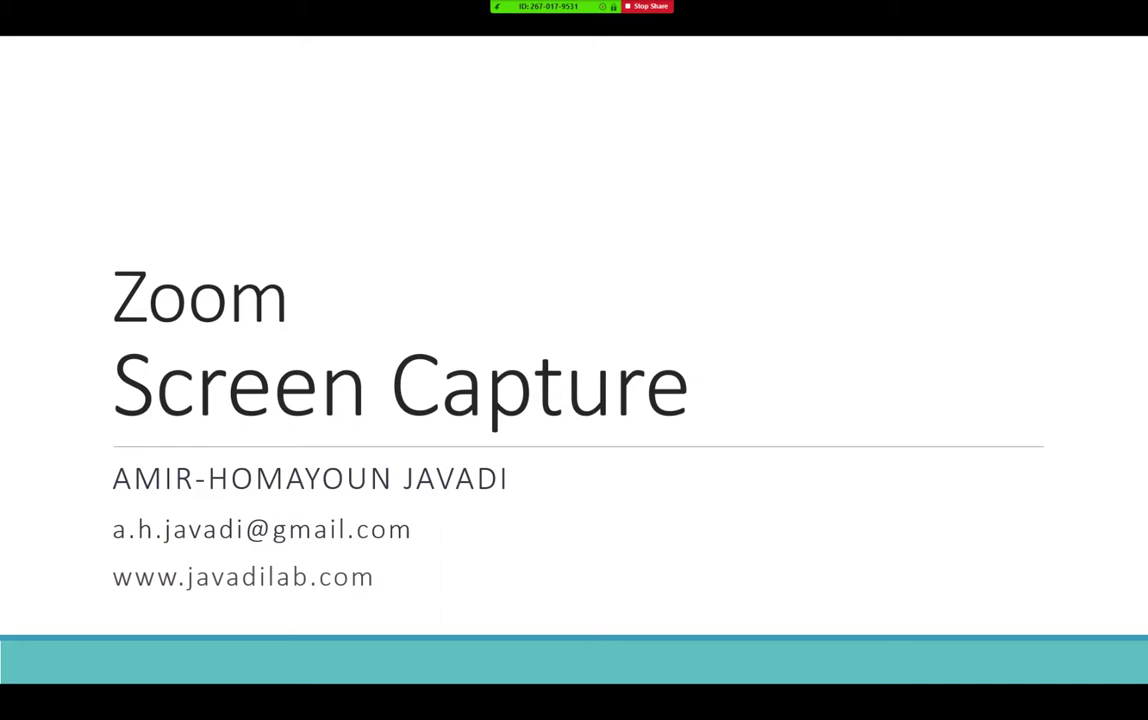
# Step: Reveal each Outline bullet from 'Open Zoom' to 'End the meeting', then exit the slide show
pyautogui.press('Right')
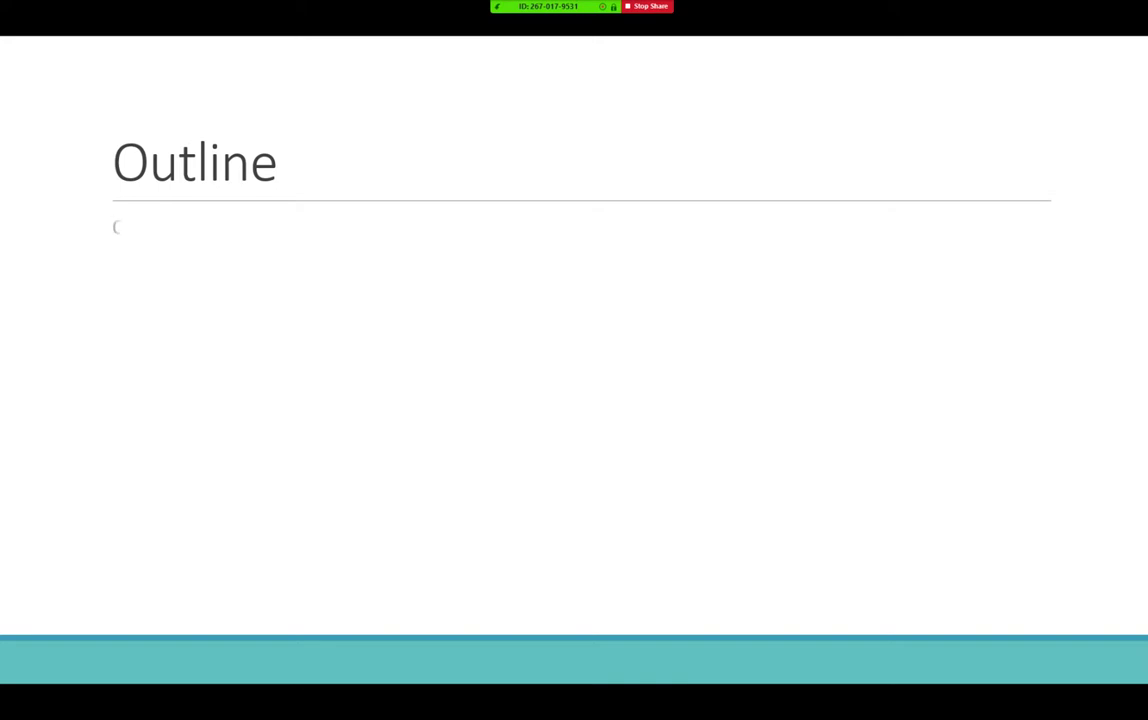
pyautogui.press('Right')
pyautogui.press('Right')
pyautogui.press('Right')
pyautogui.press('Right')
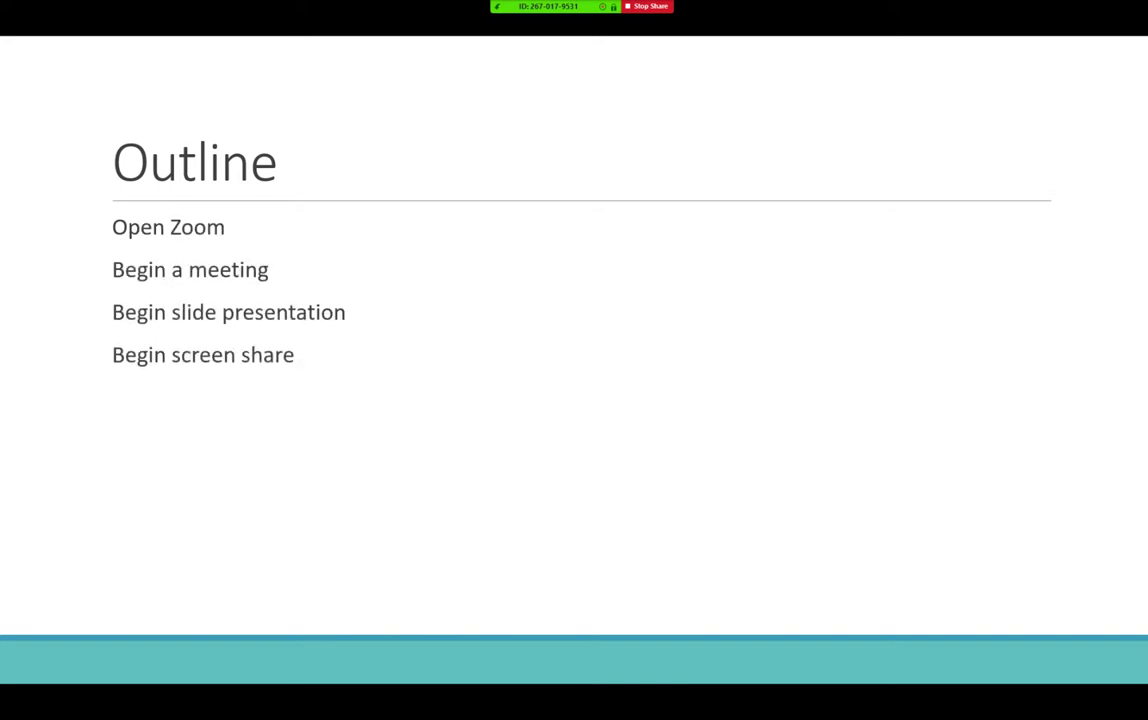
pyautogui.press('Right')
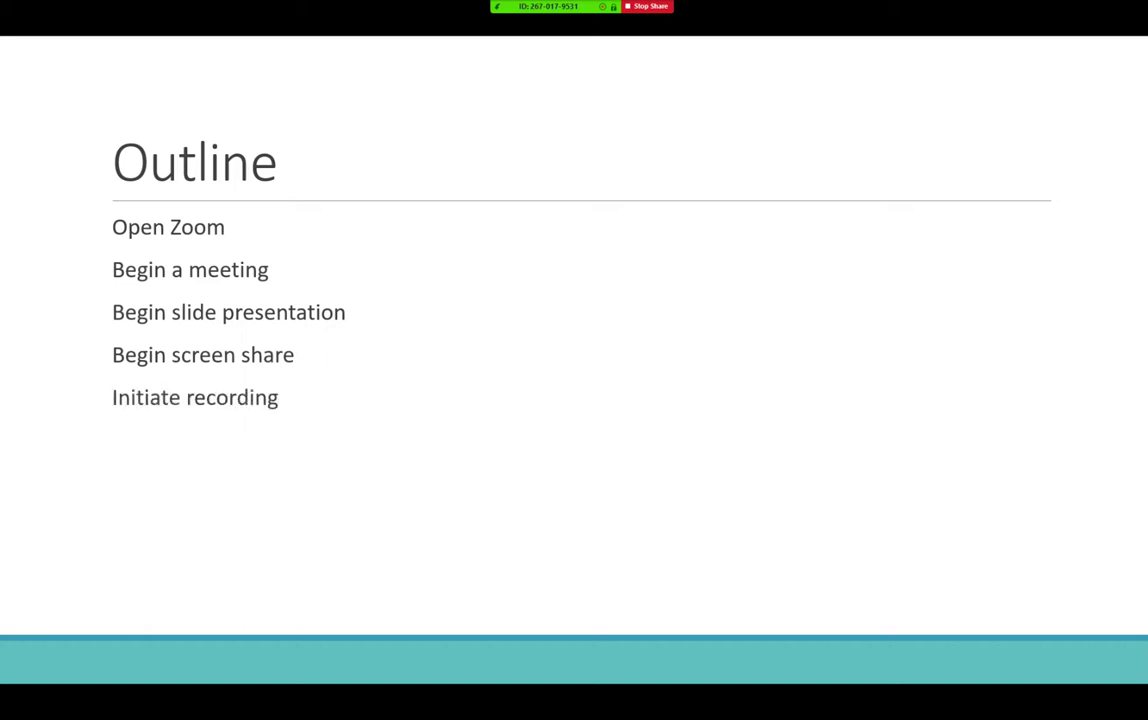
pyautogui.press('Right')
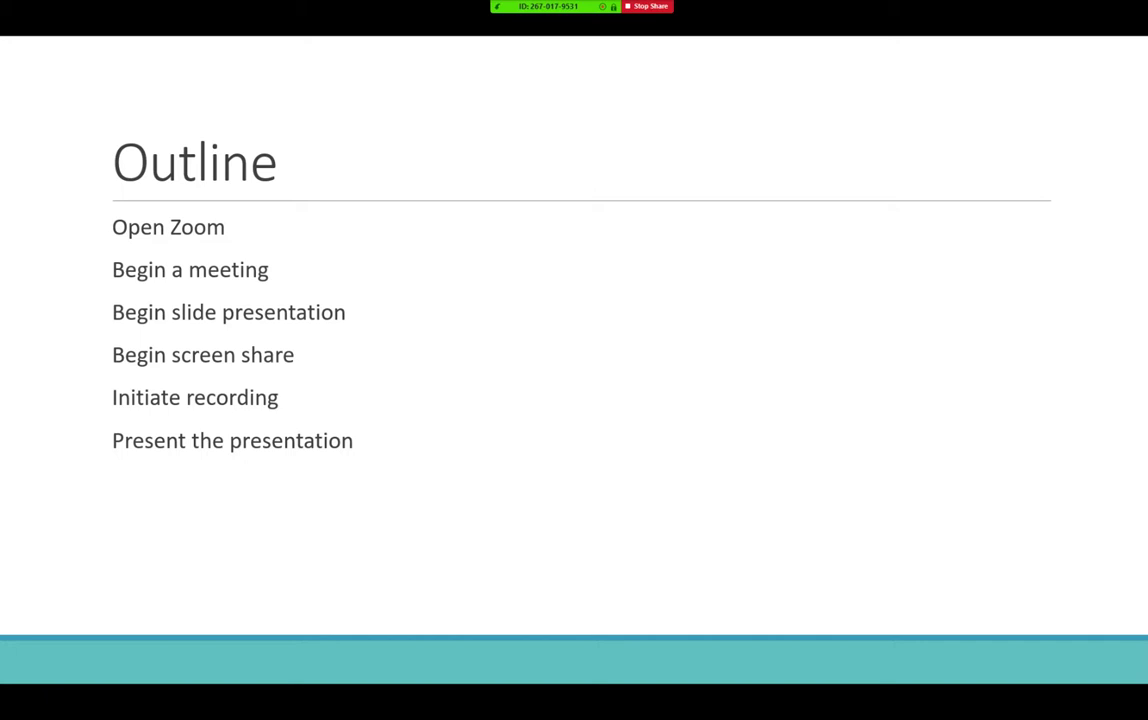
pyautogui.press('Right')
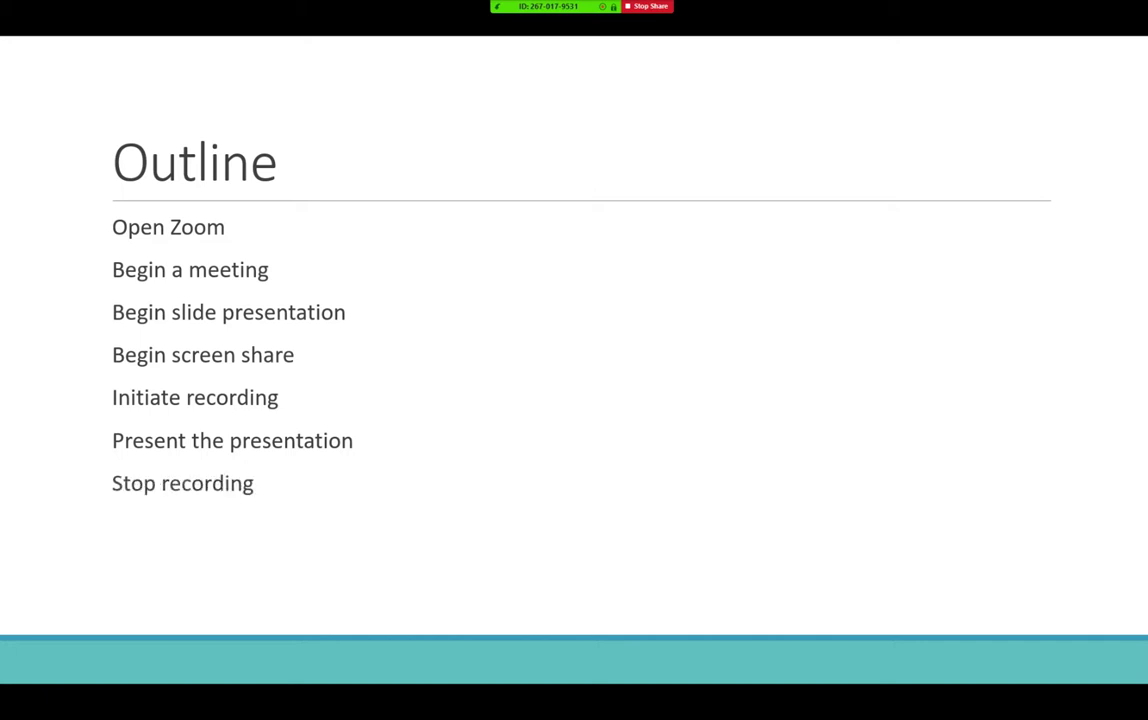
pyautogui.press('Right')
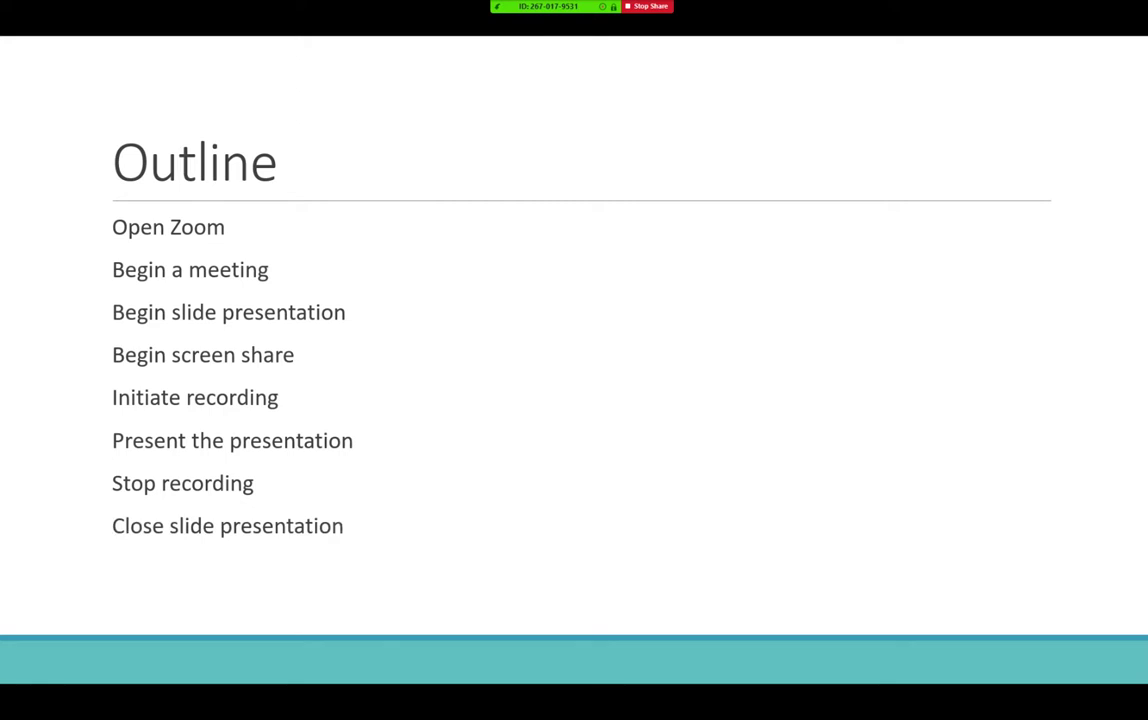
pyautogui.press('Right')
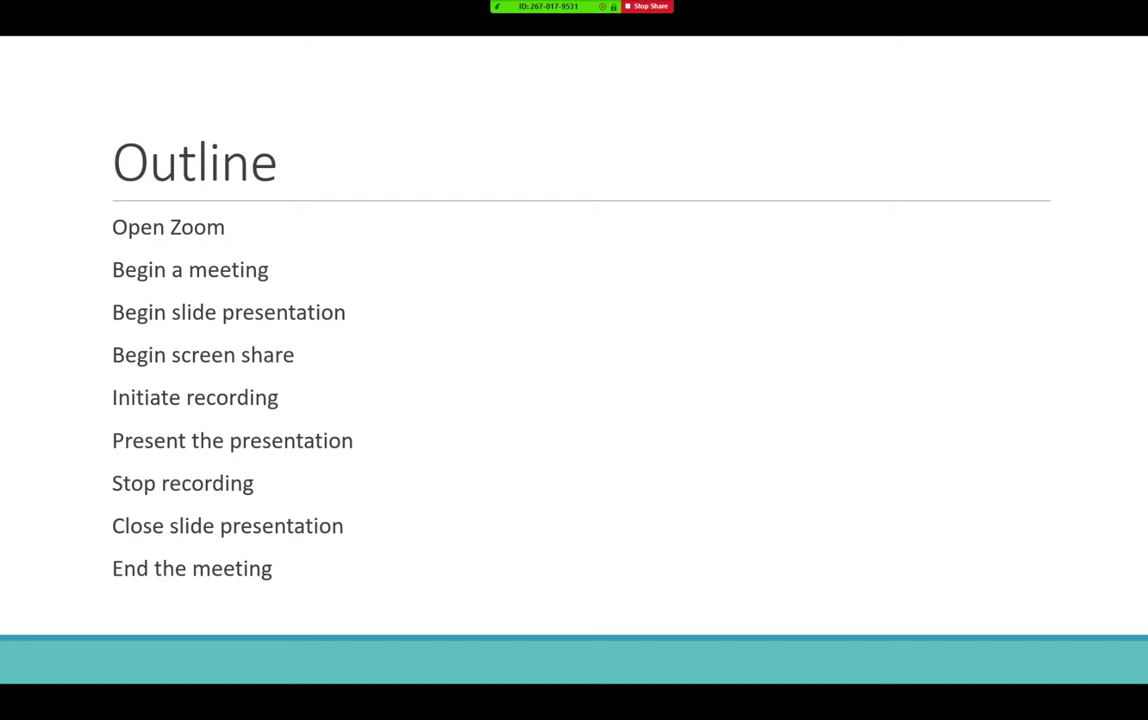
pyautogui.press('Escape')
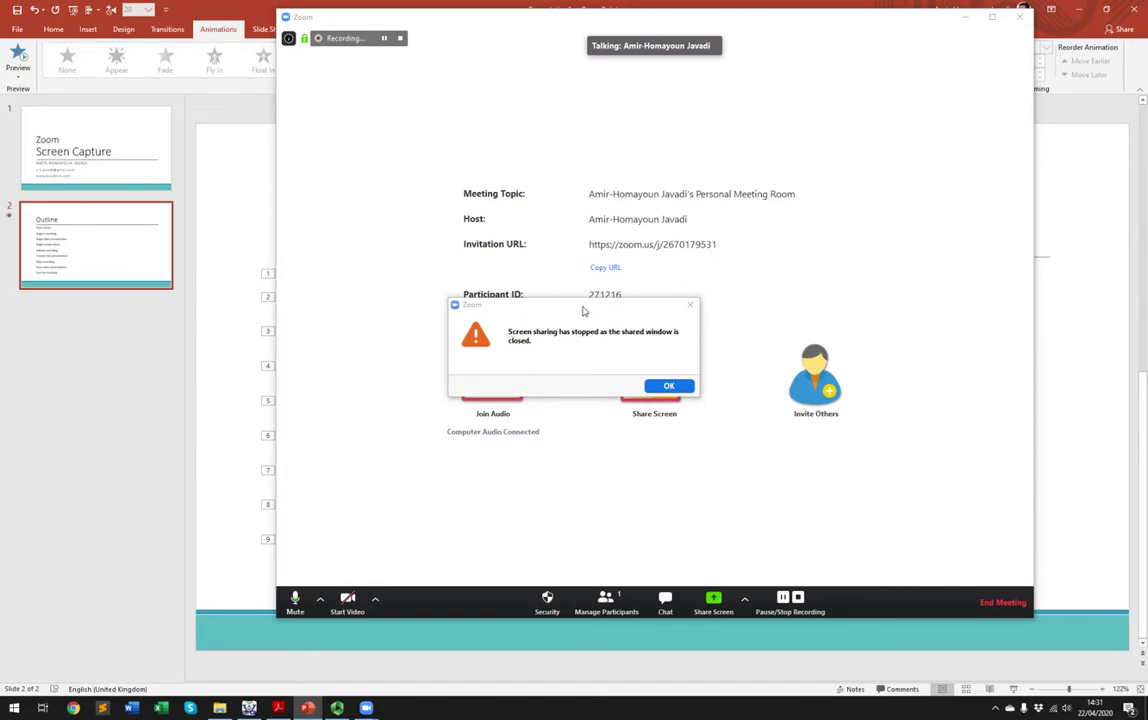
pyautogui.moveTo(583, 311); pyautogui.dragTo(565, 259)
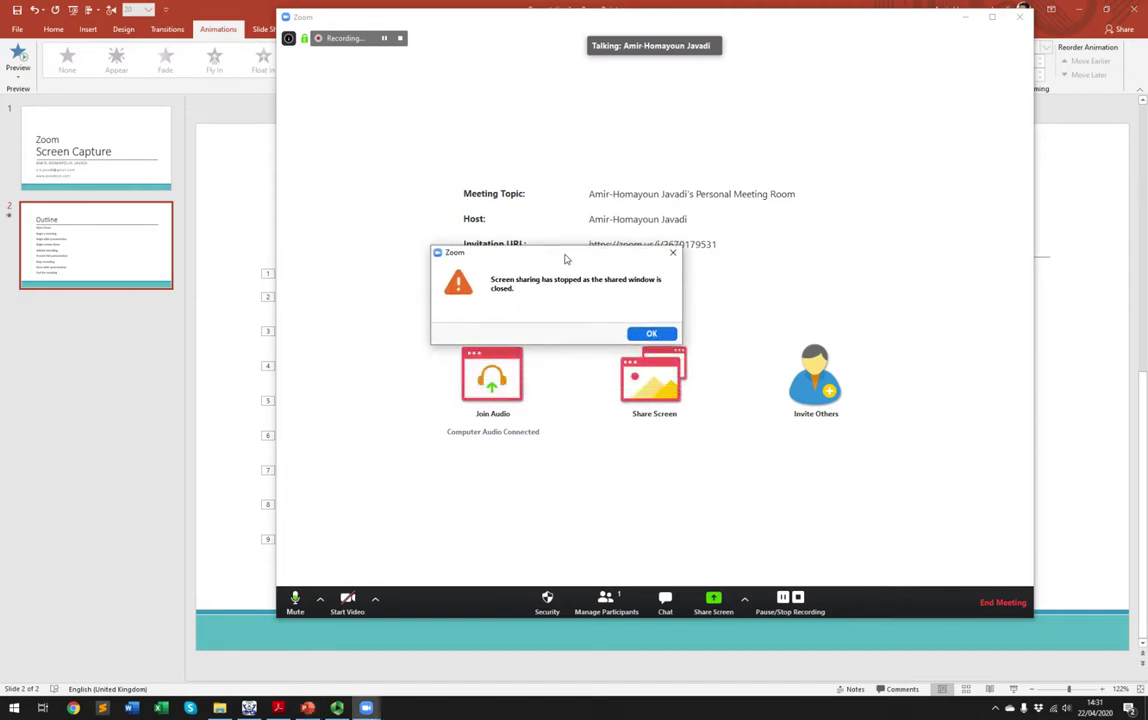